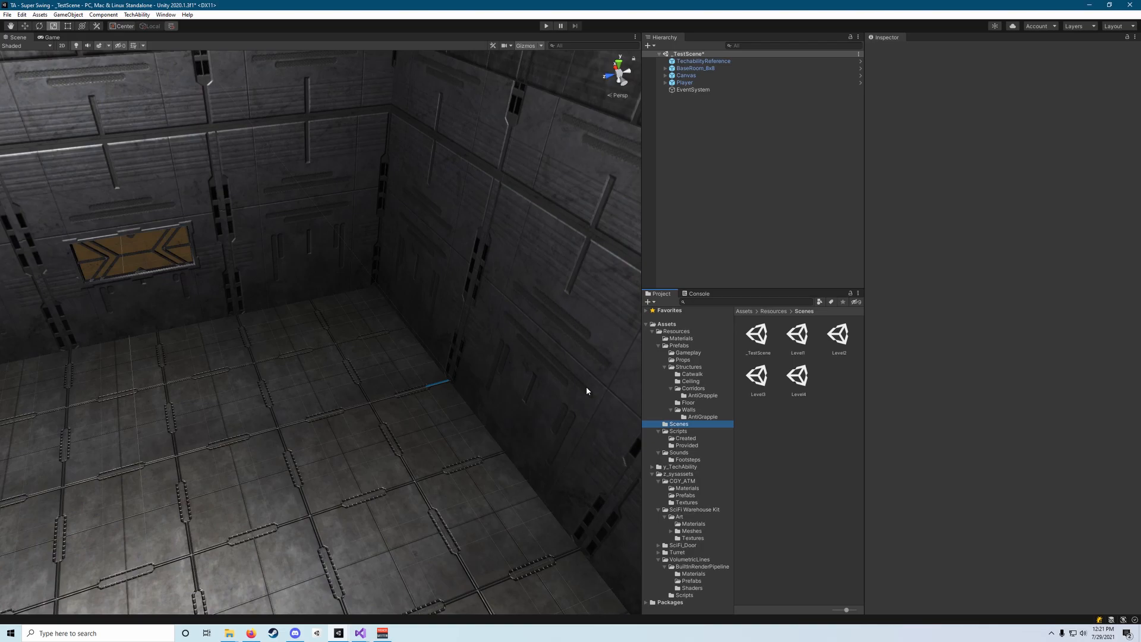
# Open the Catwalk folder inside the project's Prefabs > Structures assets.
pyautogui.moveTo(587, 391); pyautogui.dragTo(188, 321, button='right')
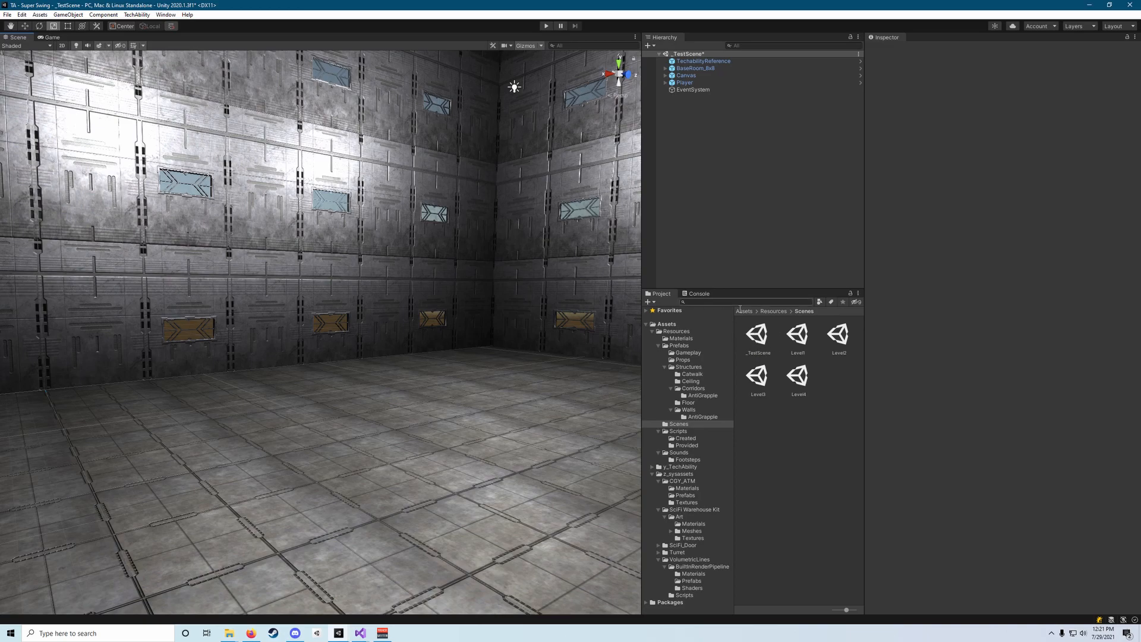
pyautogui.moveTo(480, 223); pyautogui.dragTo(603, 232, button='right')
pyautogui.click(774, 312)
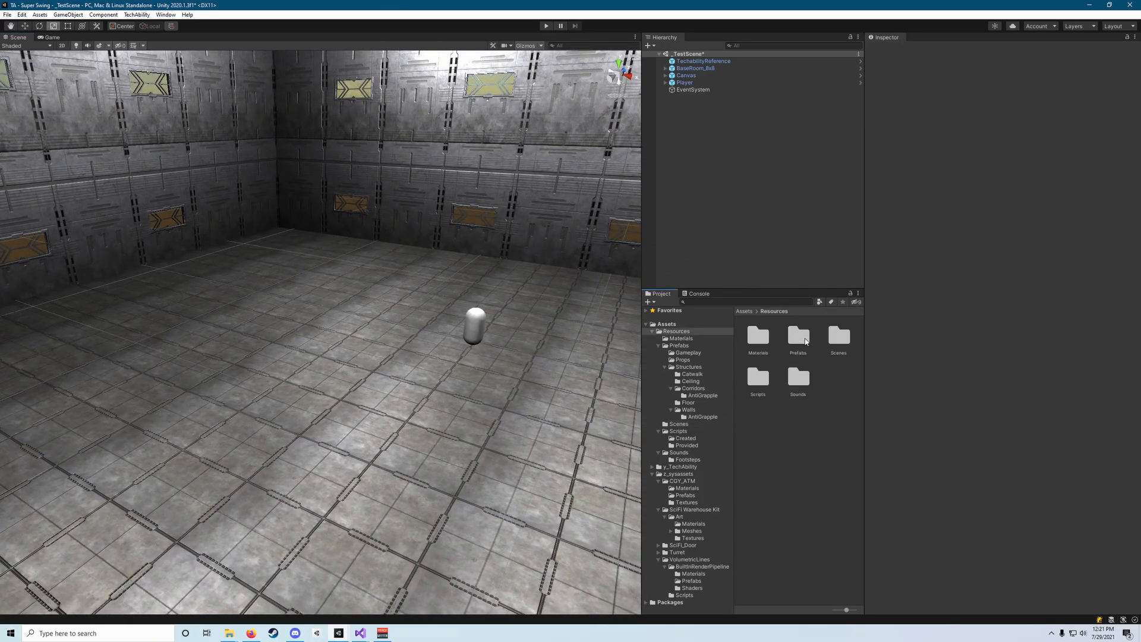
pyautogui.doubleClick(806, 341)
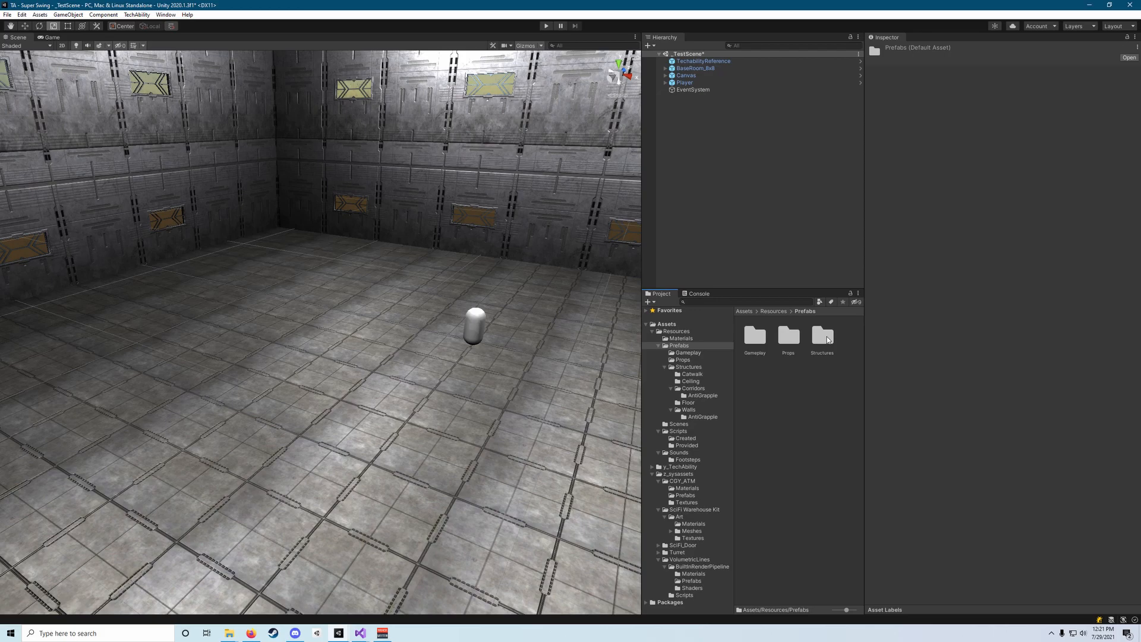
pyautogui.doubleClick(824, 337)
pyautogui.doubleClick(758, 337)
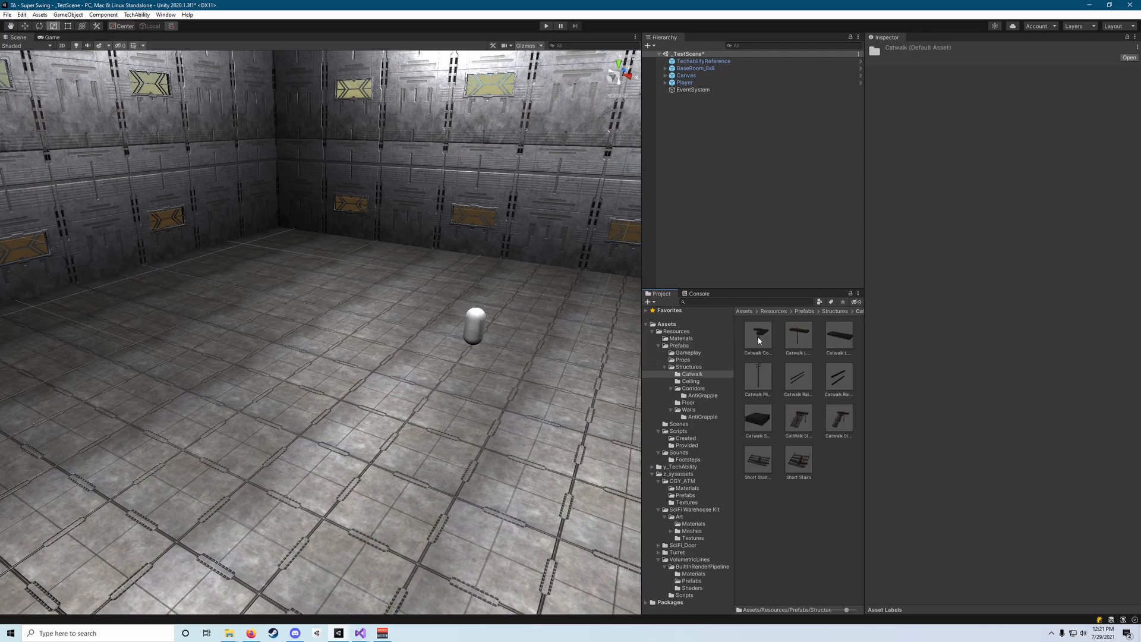
# Add the Catwalk Long prefab, the version without rails, to the test scene's hierarchy.
pyautogui.click(836, 336)
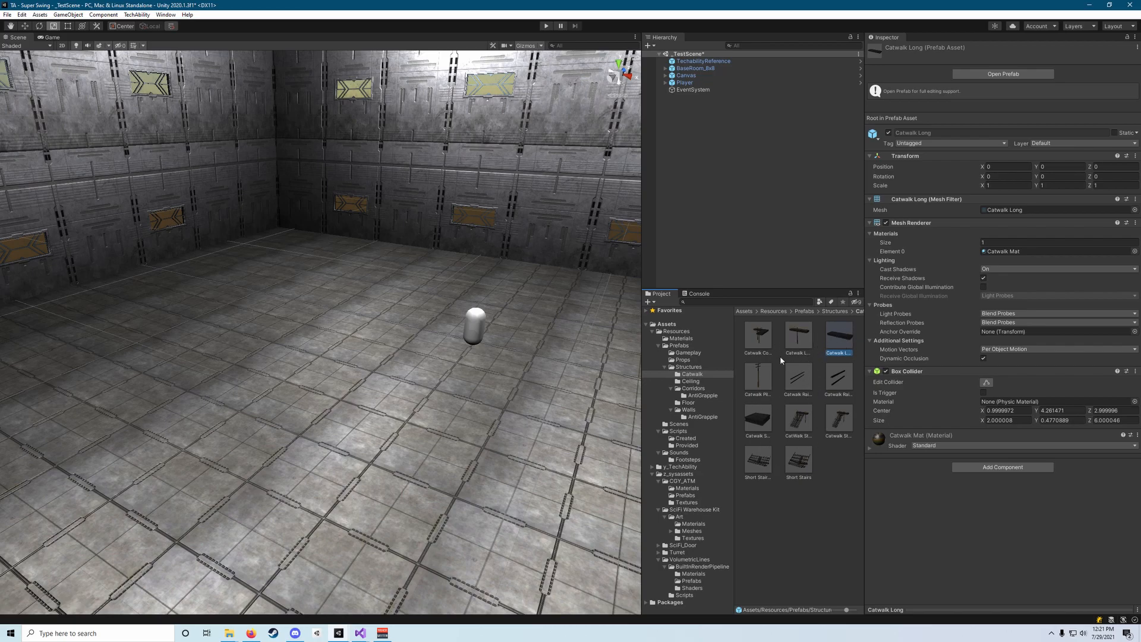
pyautogui.click(815, 337)
pyautogui.click(844, 336)
pyautogui.click(790, 352)
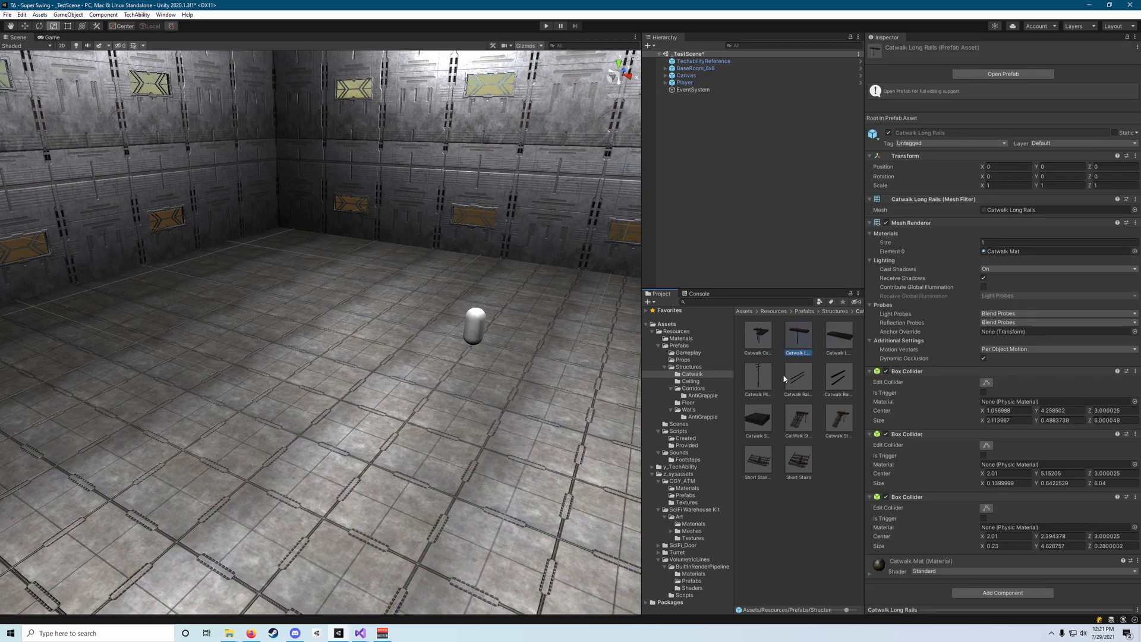
pyautogui.click(836, 343)
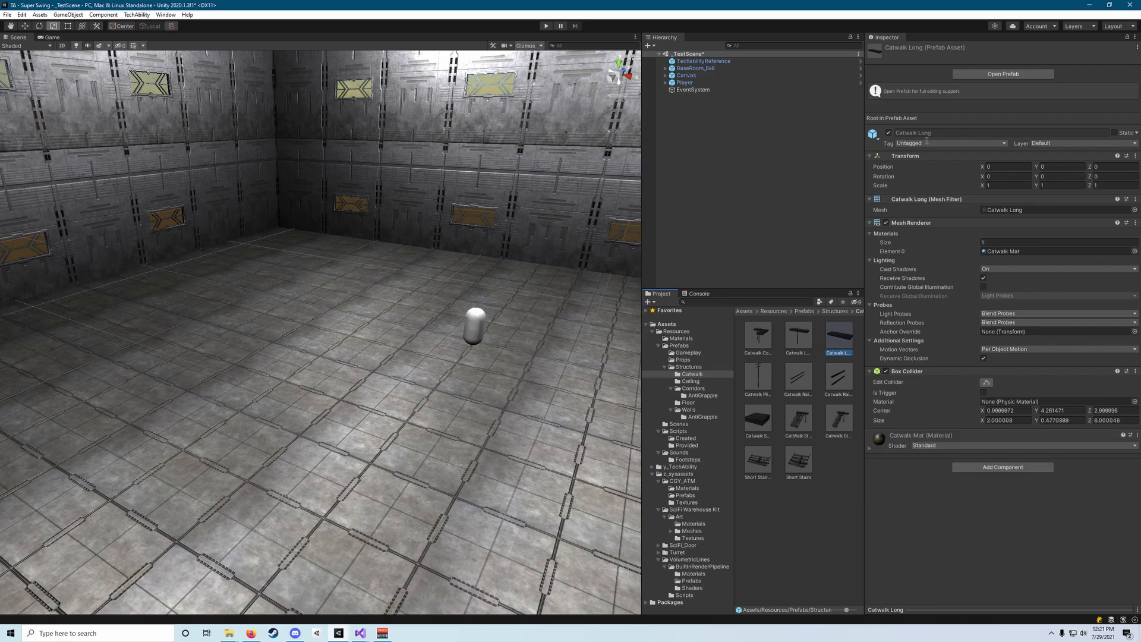
pyautogui.moveTo(847, 346); pyautogui.dragTo(754, 157)
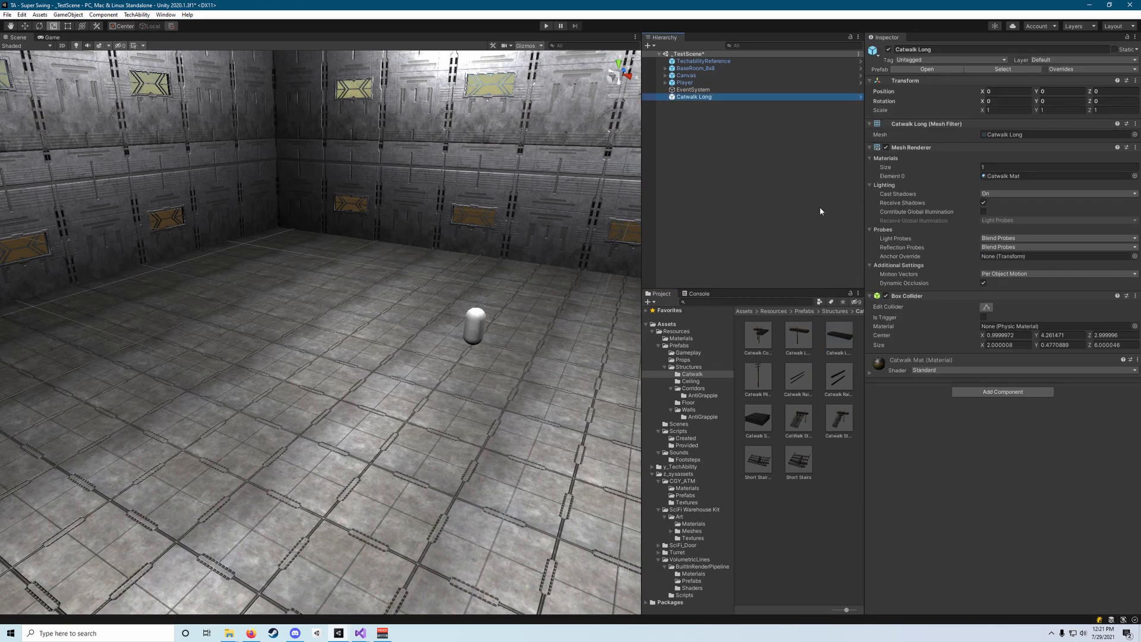
pyautogui.press('f')
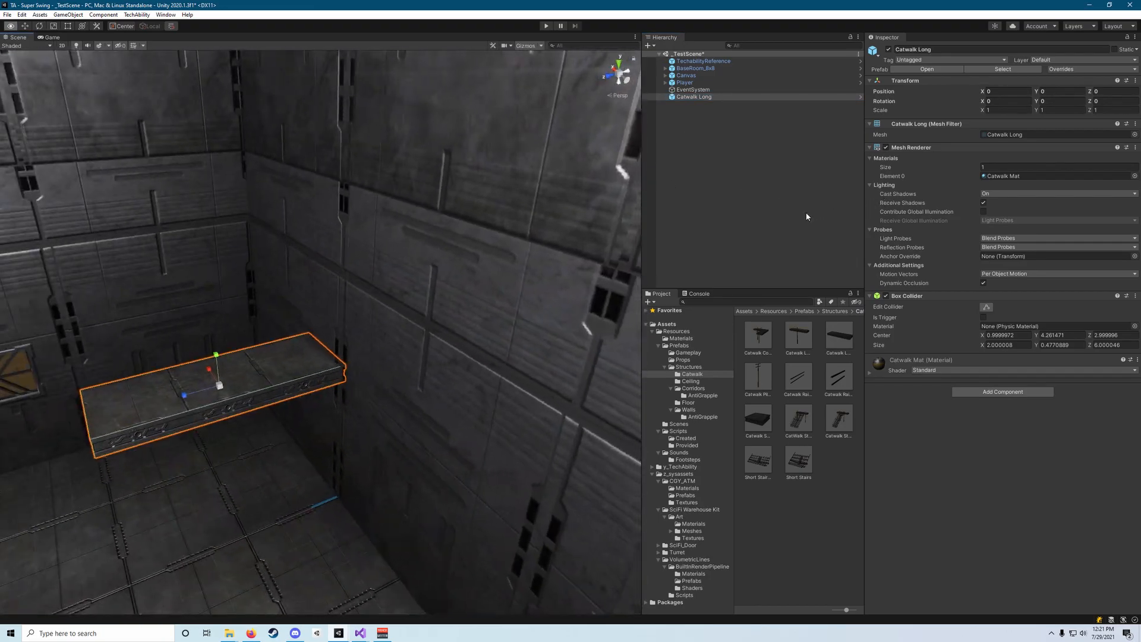
pyautogui.moveTo(807, 216); pyautogui.dragTo(760, 250, button='right')
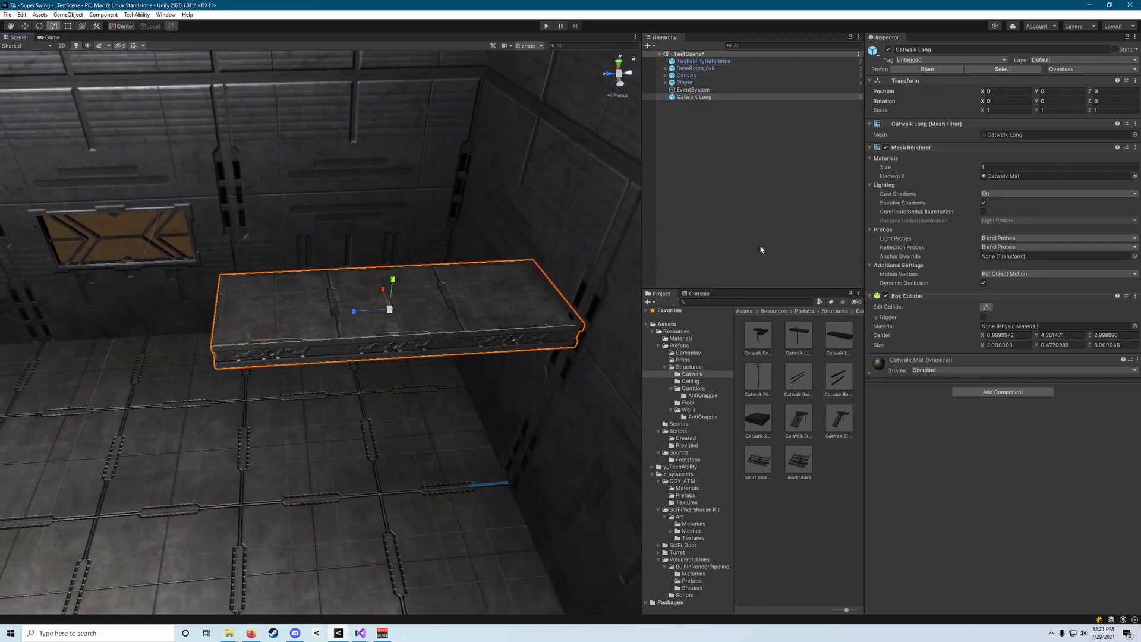
# Rename the Catwalk Long object in the scene as PlatformObj.
pyautogui.click(717, 191)
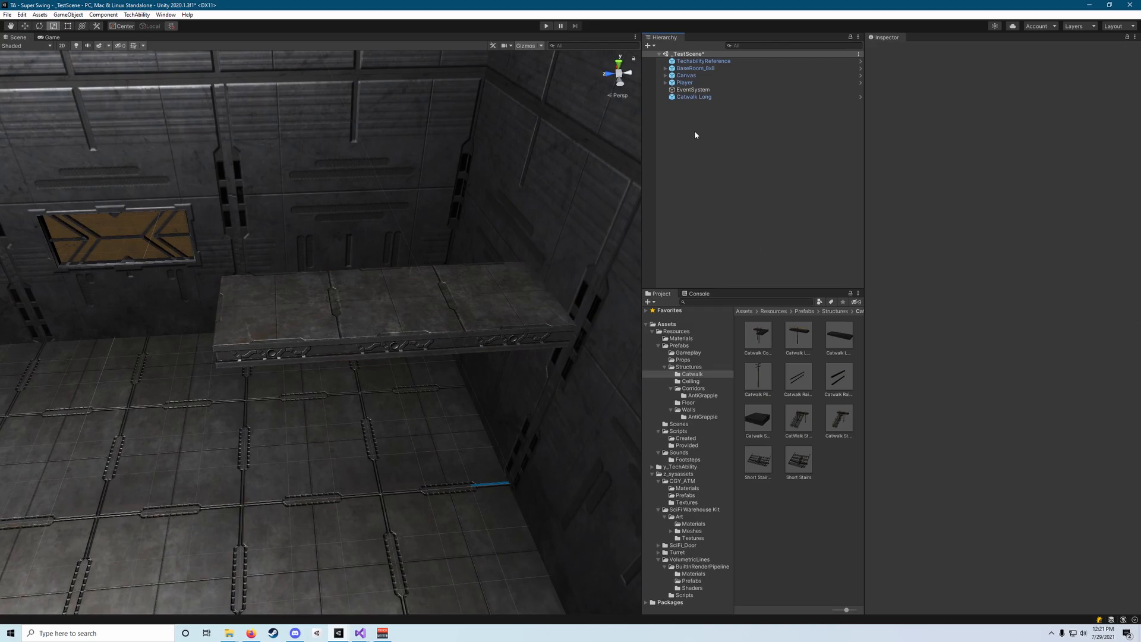
pyautogui.click(695, 97)
pyautogui.click(933, 50)
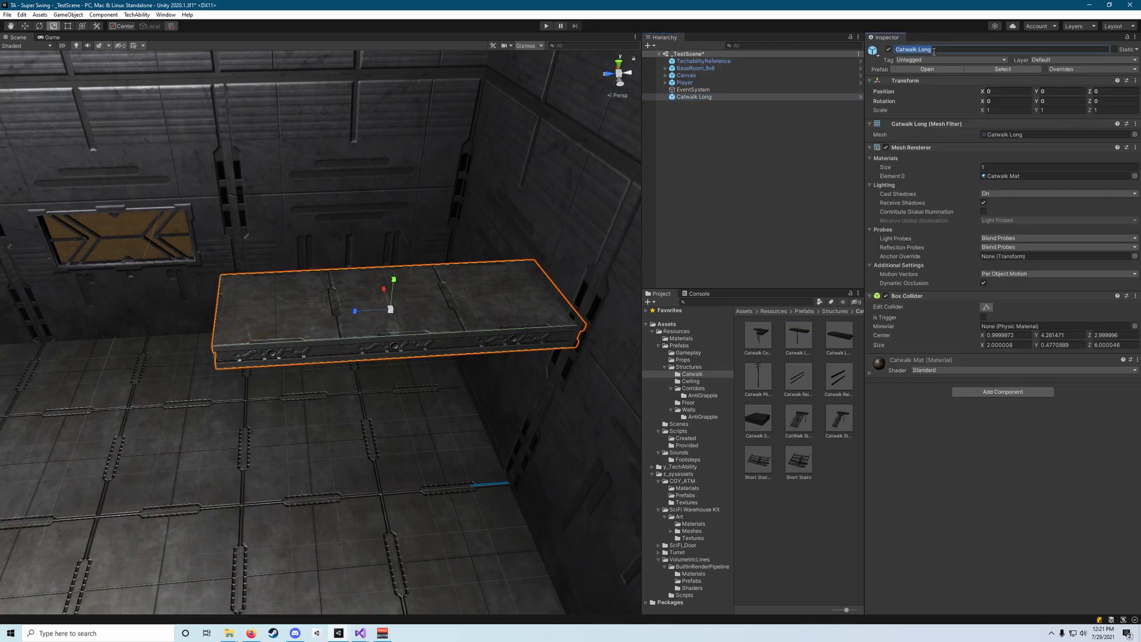
pyautogui.write('PlatformObj')
pyautogui.click(714, 123)
# Create an empty game object as a child of PlatformObj.
pyautogui.rightClick(699, 148)
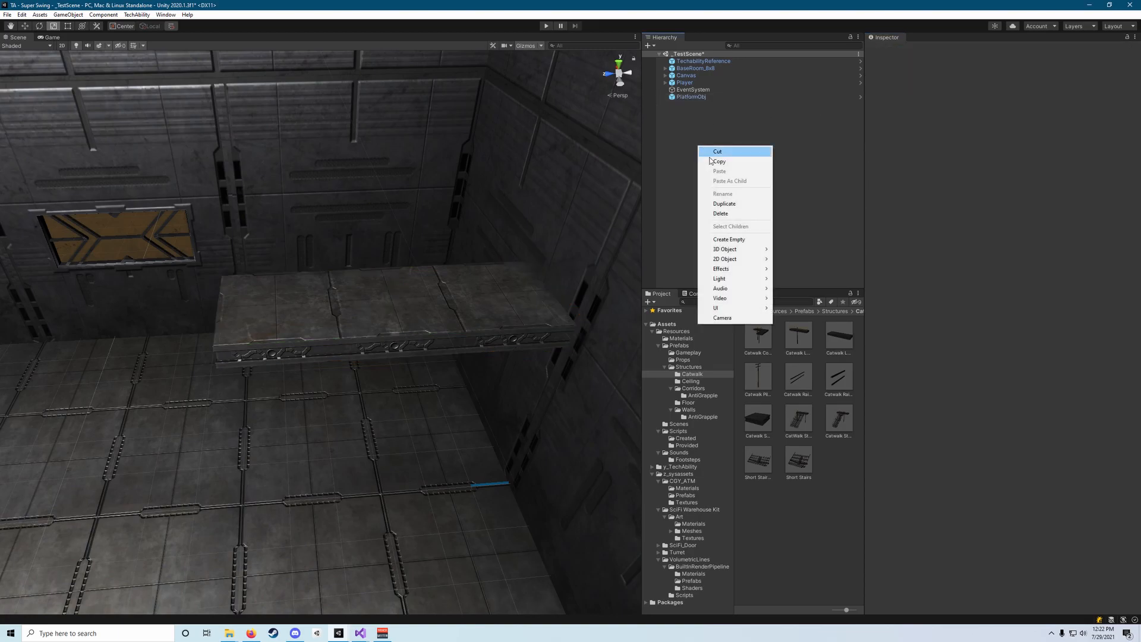
pyautogui.click(752, 240)
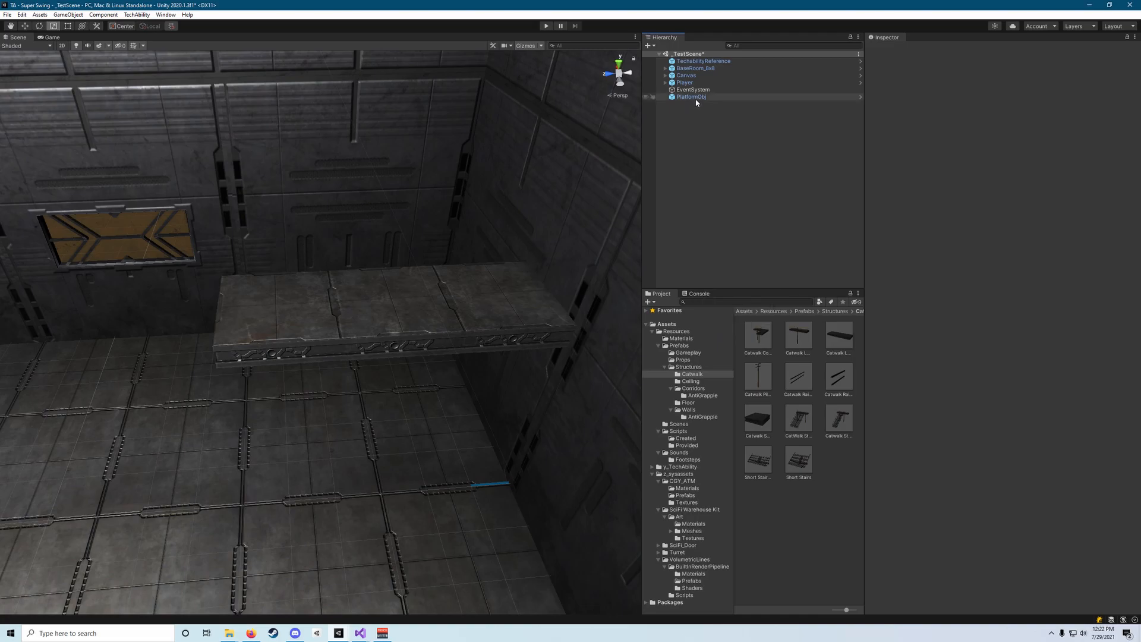
pyautogui.rightClick(687, 98)
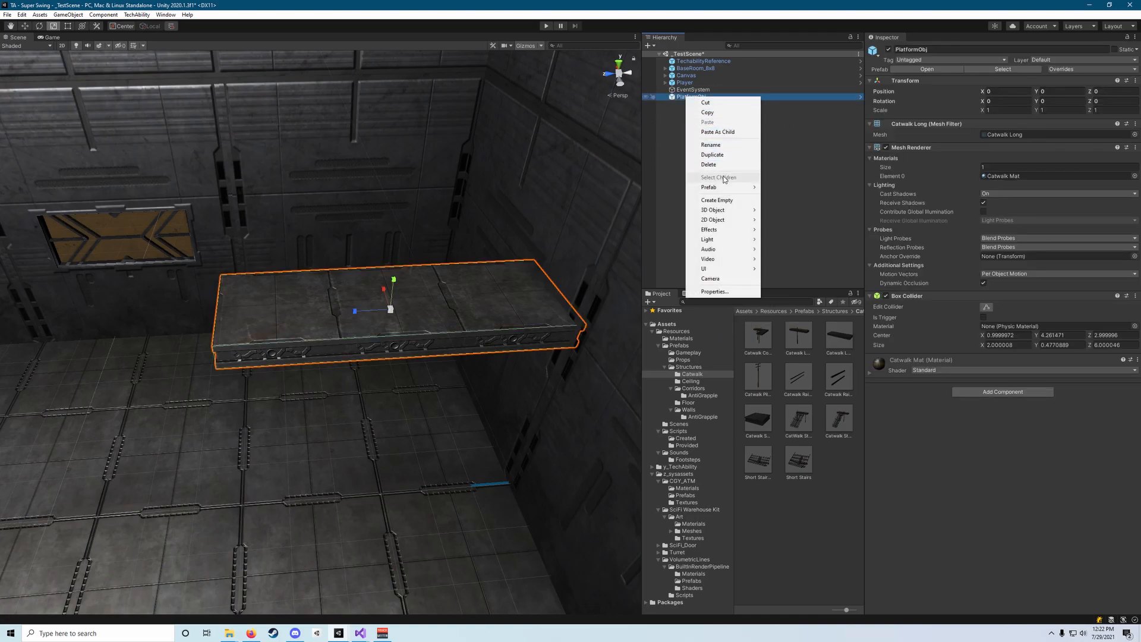
pyautogui.click(717, 200)
# Raise the empty child object from the floor to the platform's height, about Y 4.2.
pyautogui.moveTo(553, 362); pyautogui.dragTo(503, 381, button='right')
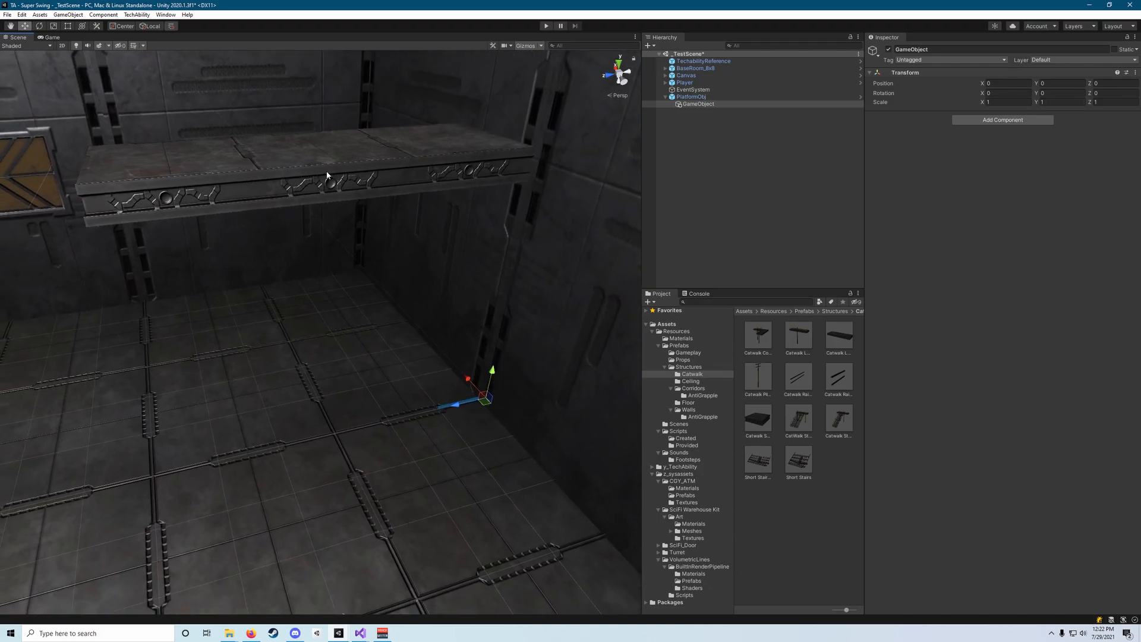
pyautogui.moveTo(498, 376); pyautogui.dragTo(522, 213)
pyautogui.moveTo(522, 216); pyautogui.dragTo(534, 188, button='right')
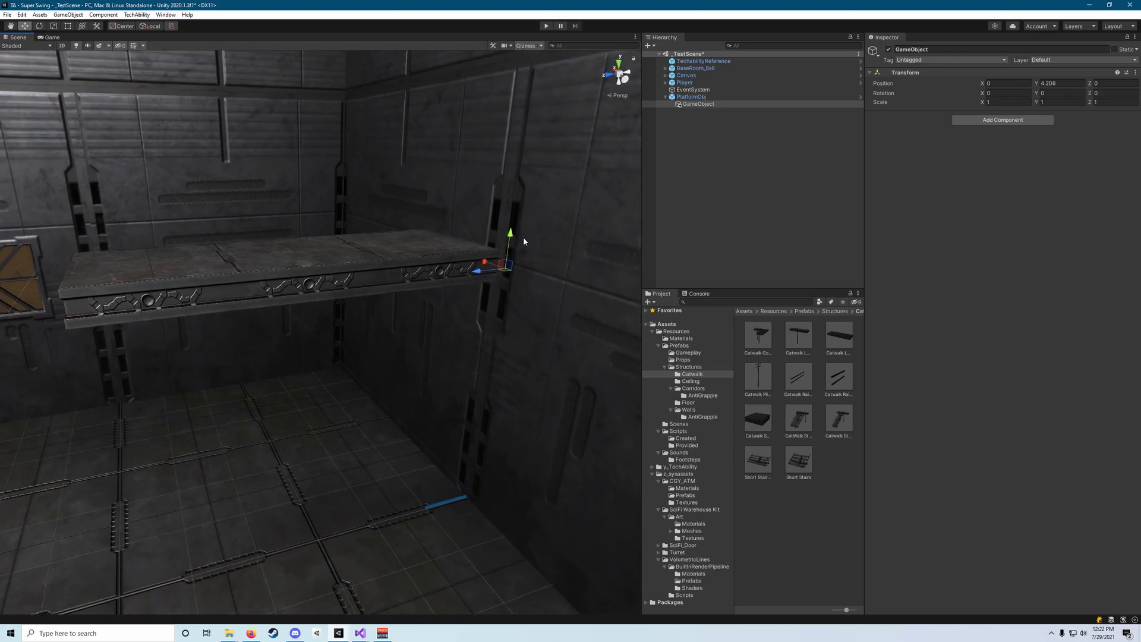
# Move the empty object to the centre of the platform's top surface, at about X 1.02, Y 4.3, Z 3.06.
pyautogui.moveTo(504, 272); pyautogui.dragTo(288, 283)
pyautogui.moveTo(288, 283); pyautogui.dragTo(495, 320, button='right')
pyautogui.press('a')
pyautogui.press('w')
pyautogui.moveTo(278, 239); pyautogui.dragTo(229, 243)
pyautogui.moveTo(229, 243); pyautogui.dragTo(18, 177, button='right')
pyautogui.press('d')
pyautogui.moveTo(194, 322); pyautogui.dragTo(195, 309)
pyautogui.moveTo(195, 309); pyautogui.dragTo(223, 323, button='right')
pyautogui.press('w')
pyautogui.press('s')
pyautogui.moveTo(222, 319); pyautogui.dragTo(230, 321)
pyautogui.moveTo(231, 322); pyautogui.dragTo(339, 324, button='right')
pyautogui.press('s')
pyautogui.moveTo(313, 313); pyautogui.dragTo(304, 314)
pyautogui.moveTo(304, 314); pyautogui.dragTo(71, 233, button='right')
pyautogui.press('q')
pyautogui.press('d')
pyautogui.moveTo(288, 335); pyautogui.dragTo(319, 343)
pyautogui.moveTo(311, 345); pyautogui.dragTo(281, 382, button='right')
pyautogui.press('d')
pyautogui.press('a')
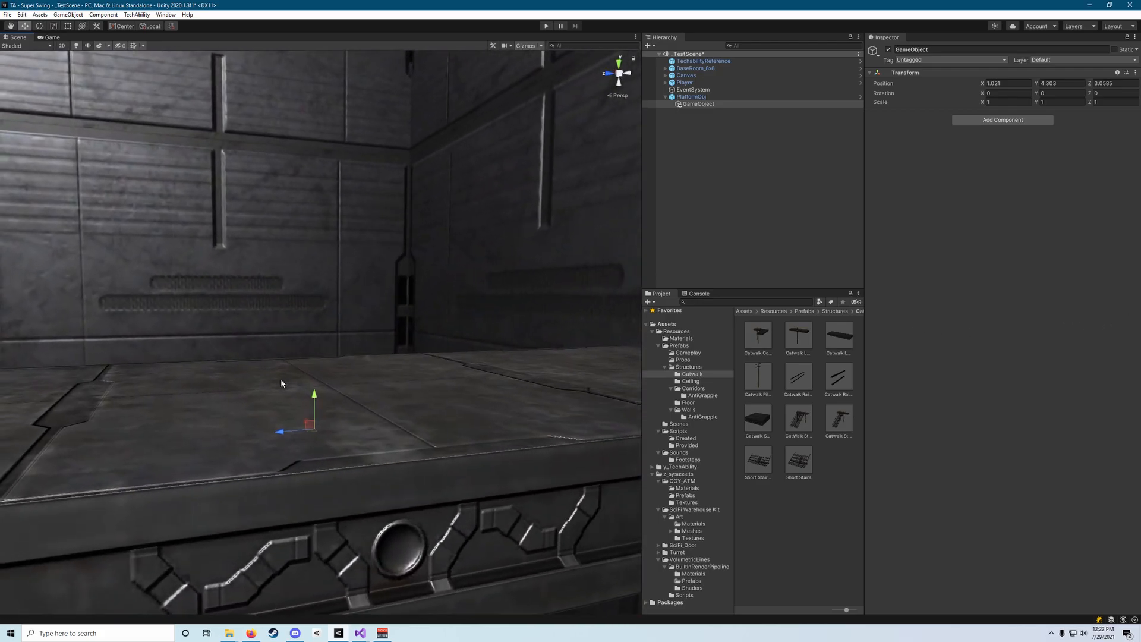
pyautogui.press('f')
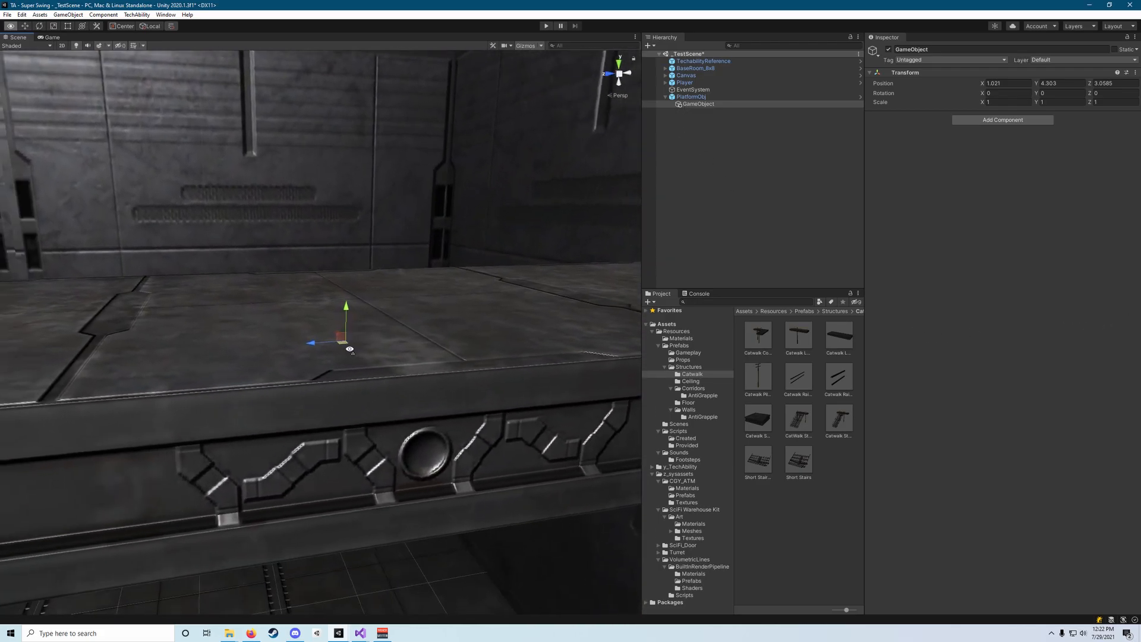
# Reverse the parenting so the empty object, renamed MovingPlatform, becomes the parent of PlatformObj.
pyautogui.moveTo(702, 104); pyautogui.dragTo(712, 95)
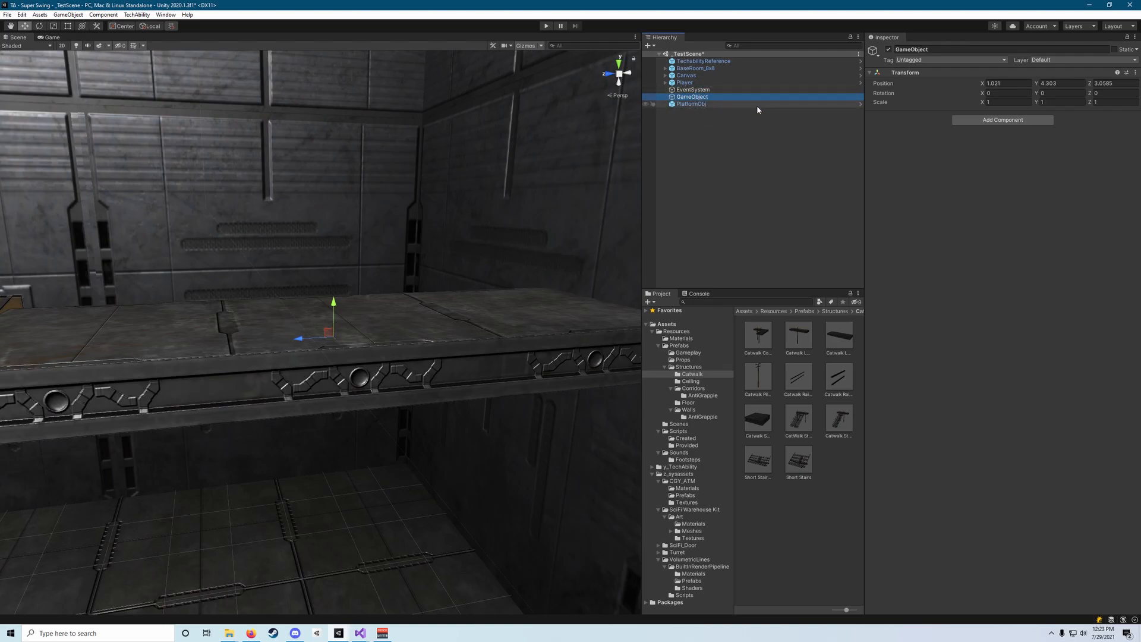
pyautogui.click(718, 104)
pyautogui.click(712, 96)
pyautogui.click(938, 50)
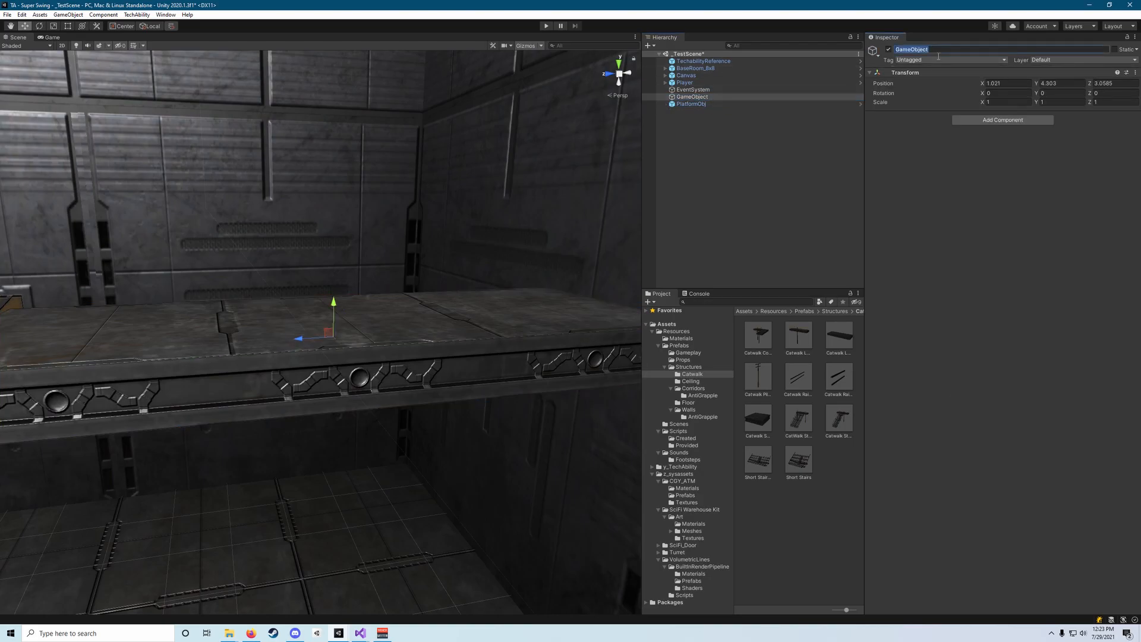
pyautogui.write('MovingPlatform')
pyautogui.click(692, 104)
pyautogui.moveTo(688, 107); pyautogui.dragTo(711, 102)
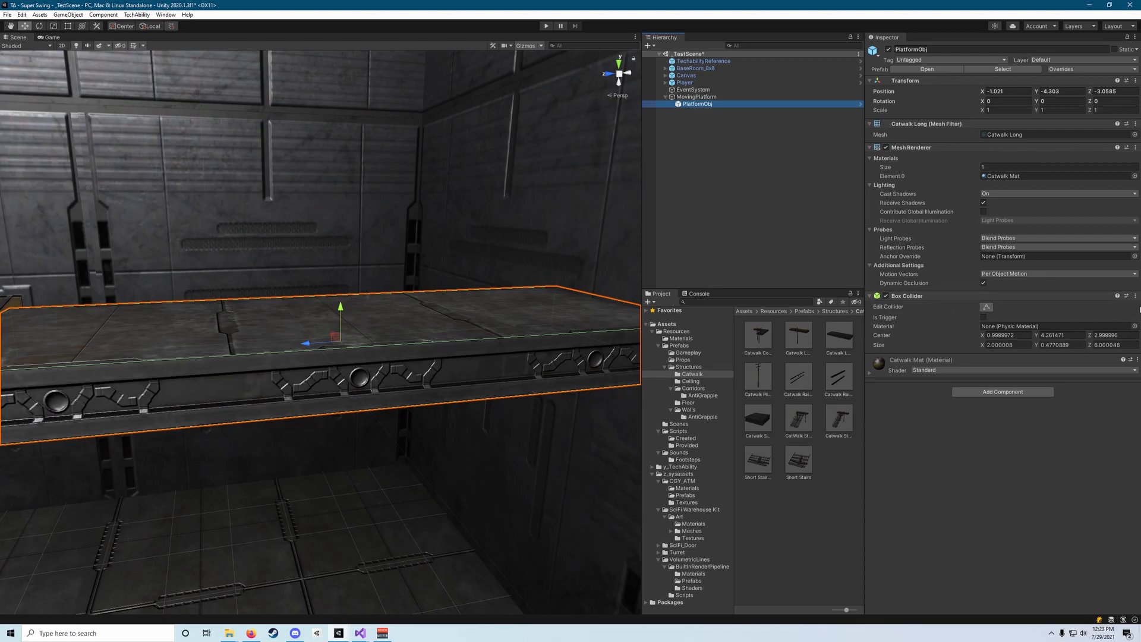
# Copy PlatformObj's Box Collider and paste it as a new component on MovingPlatform.
pyautogui.click(1135, 296)
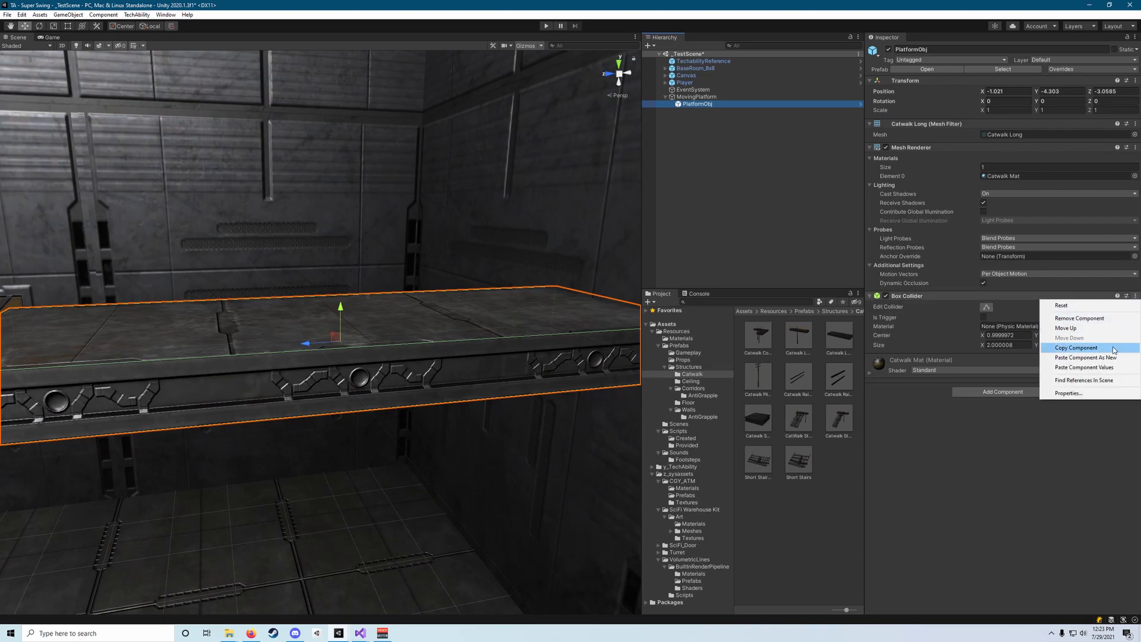
pyautogui.click(1137, 296)
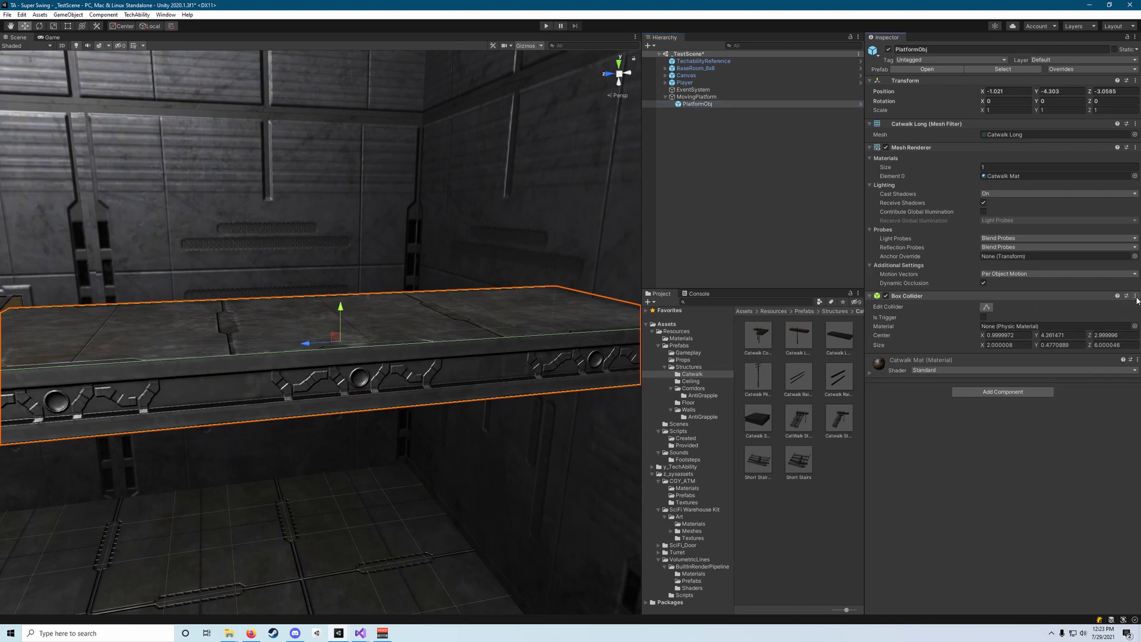
pyautogui.click(1136, 296)
pyautogui.click(1070, 350)
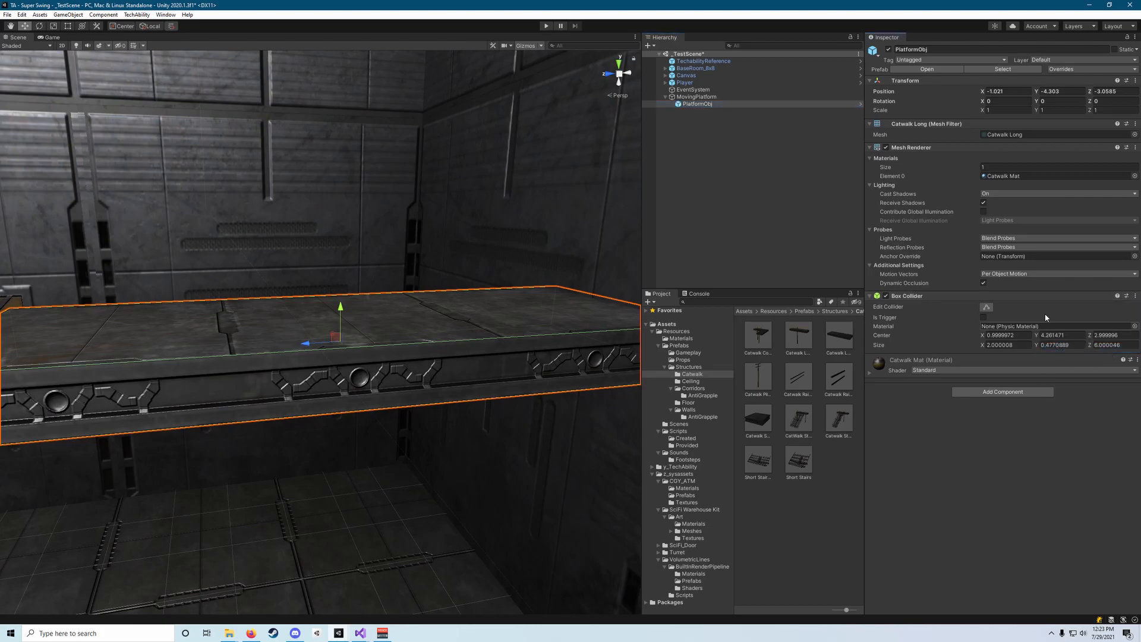
pyautogui.click(707, 97)
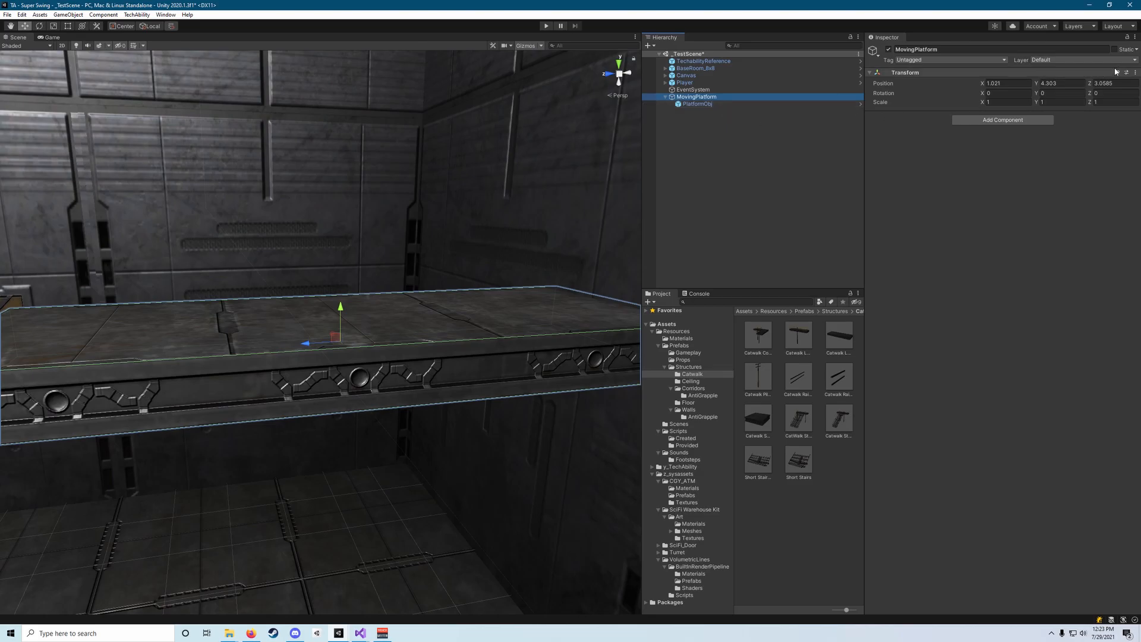
pyautogui.click(1136, 73)
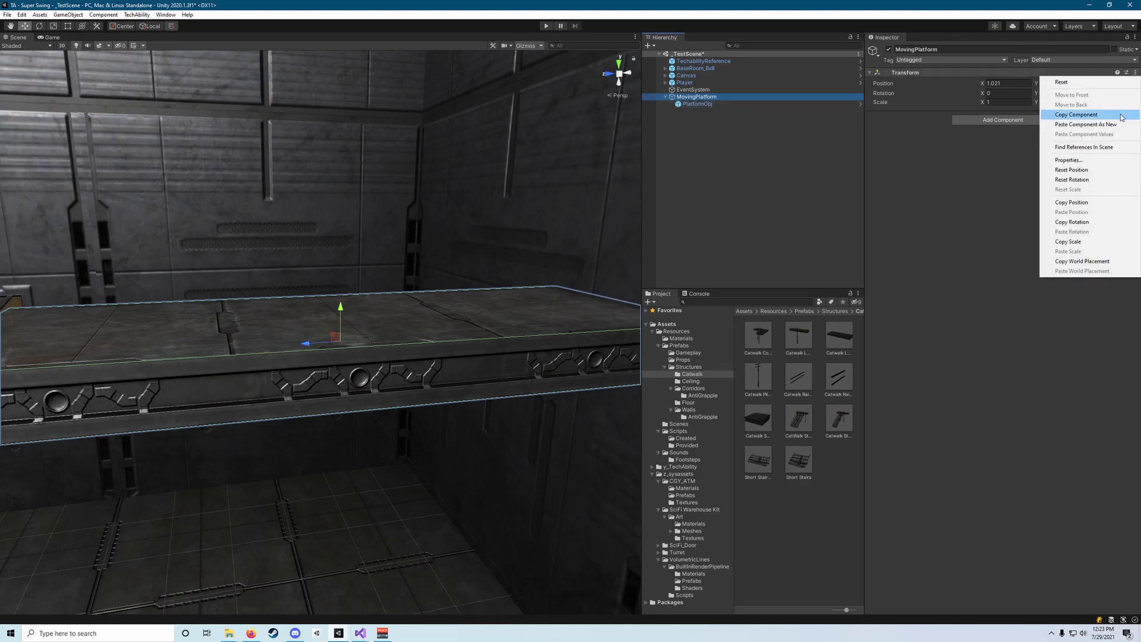
pyautogui.click(1086, 124)
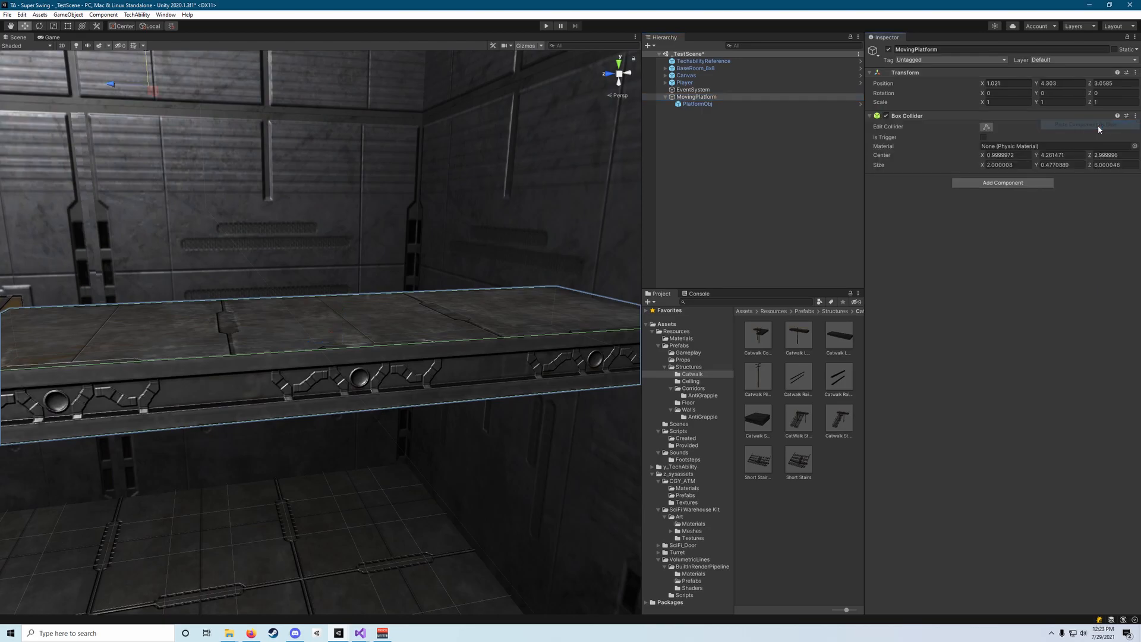
# Set the X and Z centre of MovingPlatform's Box Collider to 0.
pyautogui.moveTo(591, 261); pyautogui.dragTo(327, 289, button='right')
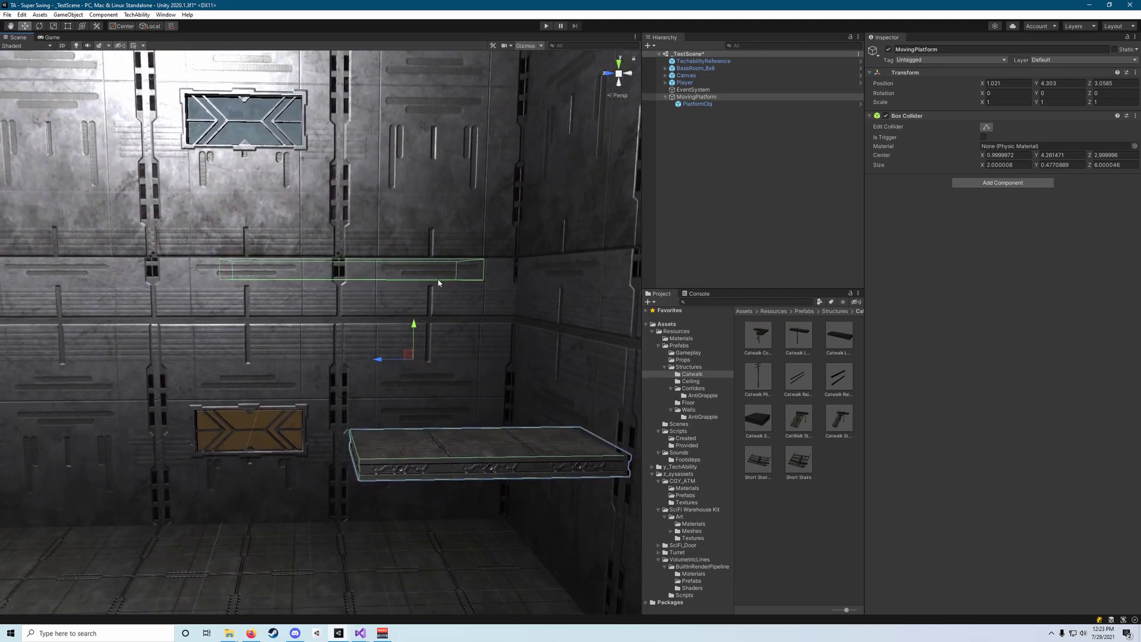
pyautogui.click(1011, 156)
pyautogui.write('0')
pyautogui.click(1107, 156)
pyautogui.write('0')
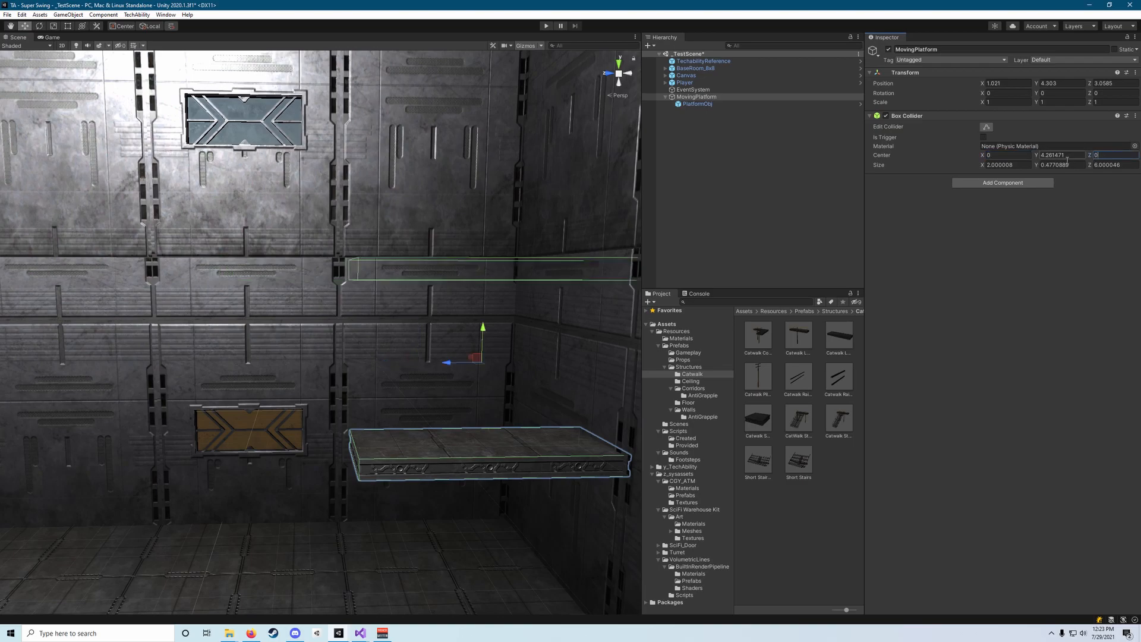
# Fit MovingPlatform's Box Collider just above the platform surface by setting its centre to Y 0.36 and Z -0.06.
pyautogui.click(1011, 156)
pyautogui.moveTo(1042, 158); pyautogui.dragTo(979, 157)
pyautogui.moveTo(437, 356)
pyautogui.mouseDown(button='right')
pyautogui.moveTo(443, 410)
pyautogui.moveTo(443, 365)
pyautogui.moveTo(395, 359)
pyautogui.moveTo(433, 344)
pyautogui.moveTo(423, 349)
pyautogui.moveTo(433, 354)
pyautogui.mouseUp(button='right')
pyautogui.press('w')
pyautogui.click(978, 154)
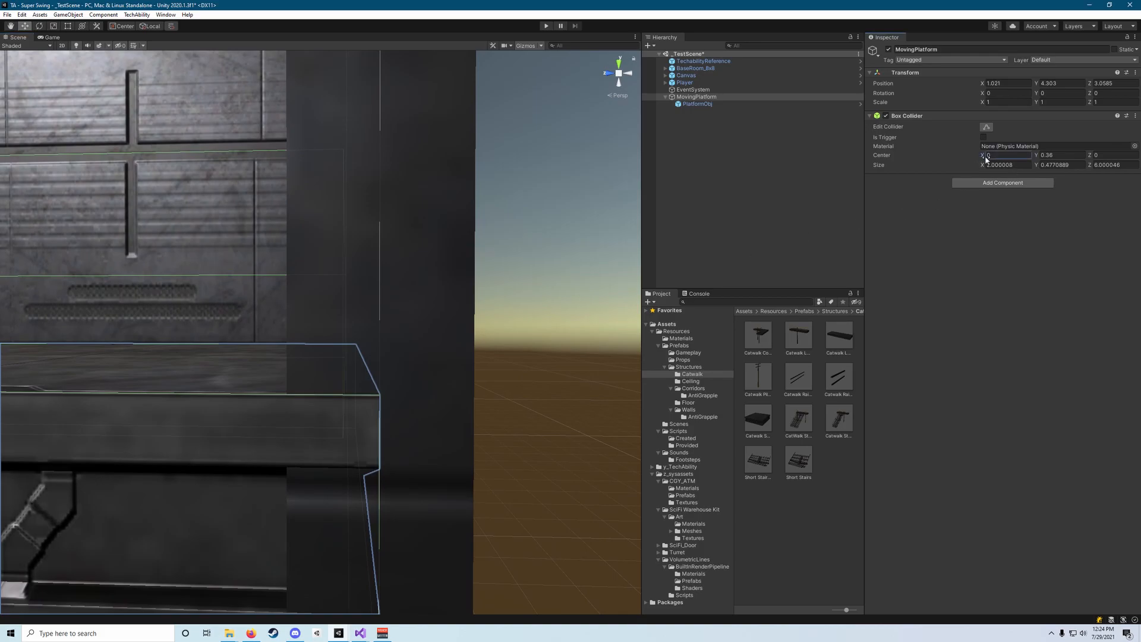
pyautogui.click(1093, 158)
pyautogui.write('0.09')
pyautogui.moveTo(265, 230); pyautogui.dragTo(356, 237, button='right')
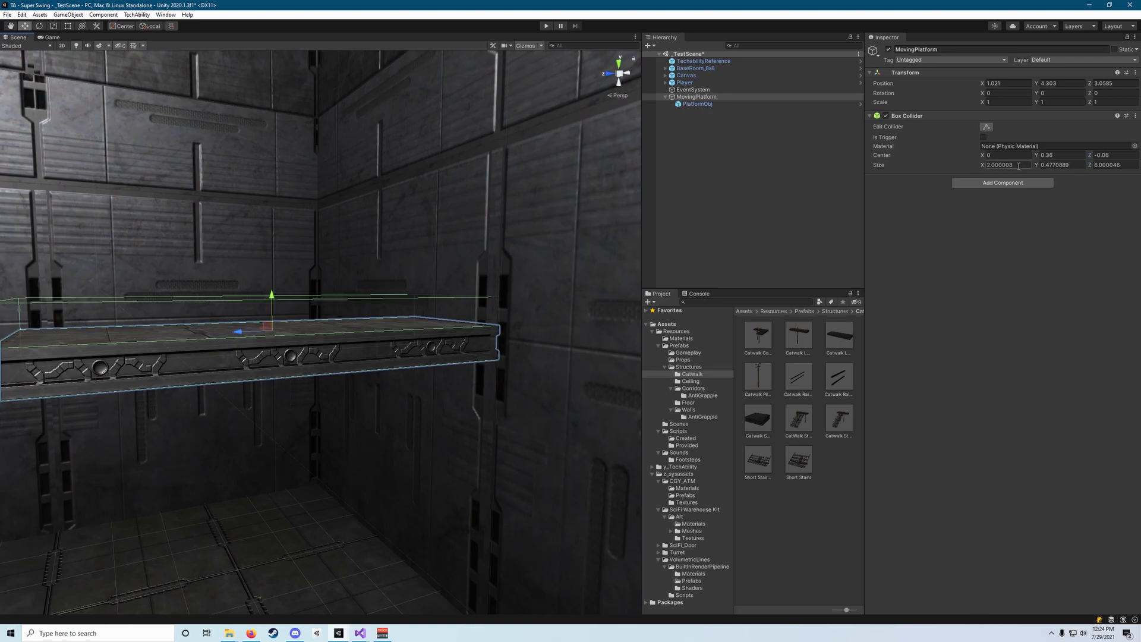
pyautogui.click(1109, 155)
# Make MovingPlatform's Box Collider a trigger.
pyautogui.moveTo(571, 205)
pyautogui.mouseDown(button='right')
pyautogui.moveTo(499, 204)
pyautogui.moveTo(587, 205)
pyautogui.mouseUp(button='right')
pyautogui.press('s')
pyautogui.press('a')
pyautogui.press('w')
pyautogui.press('d')
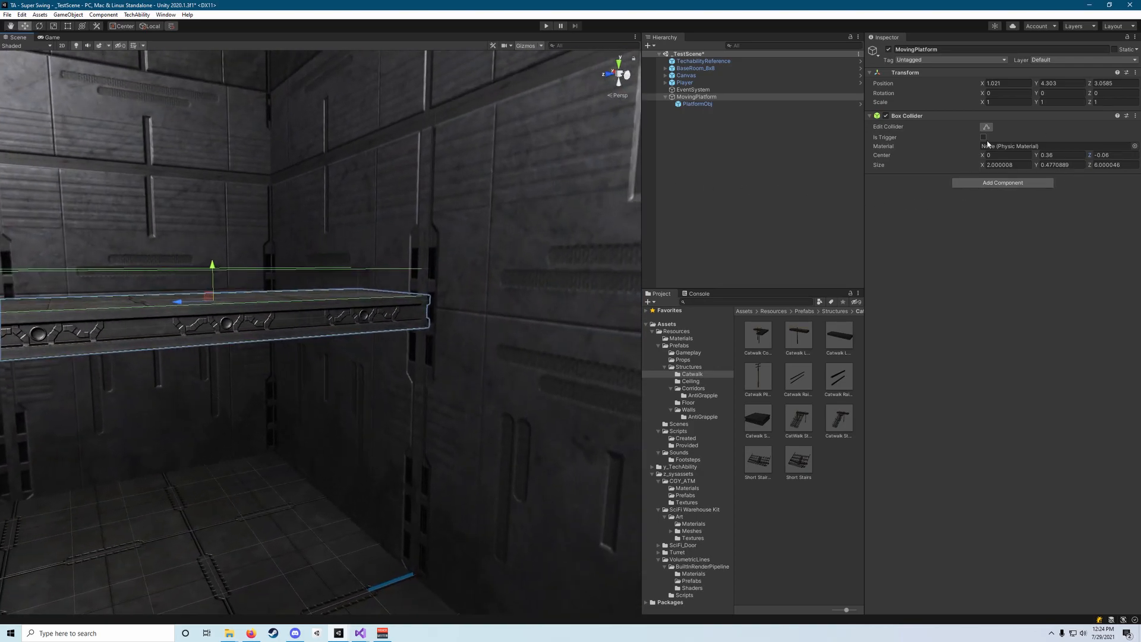
pyautogui.click(983, 137)
# Examine the trigger collider's fit above the platform from several angles.
pyautogui.moveTo(547, 158); pyautogui.dragTo(479, 173, button='right')
pyautogui.press('w')
pyautogui.press('s')
pyautogui.press('w')
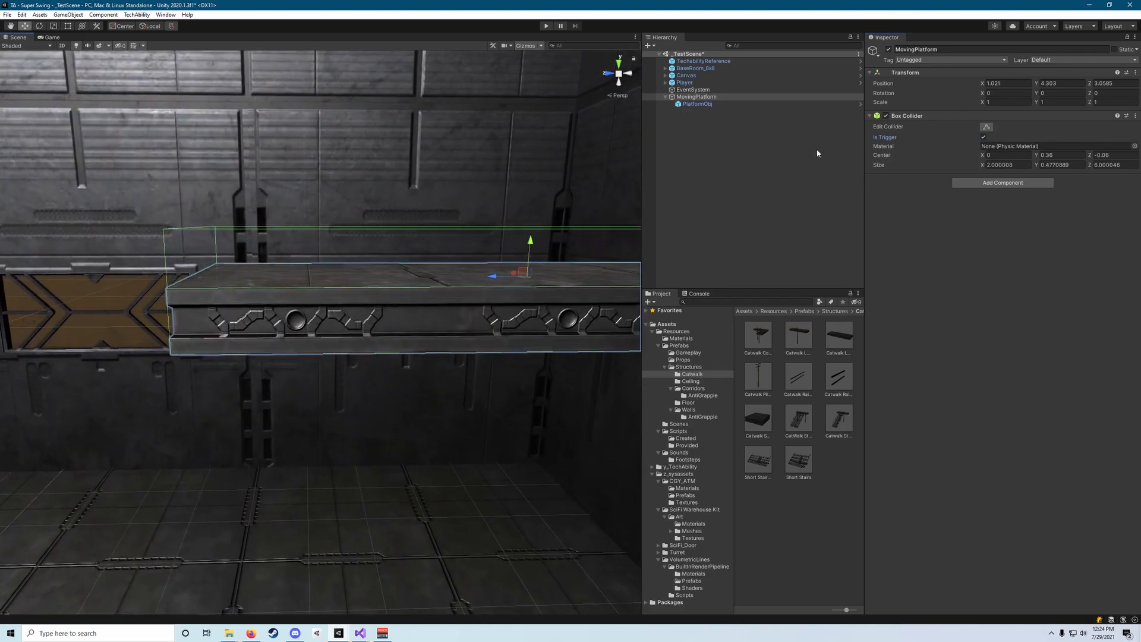
pyautogui.press('a')
pyautogui.moveTo(422, 273); pyautogui.dragTo(526, 265, button='right')
pyautogui.press('s')
pyautogui.press('w')
pyautogui.moveTo(469, 311); pyautogui.dragTo(484, 310, button='right')
pyautogui.press('s')
pyautogui.press('d')
pyautogui.click(1019, 288)
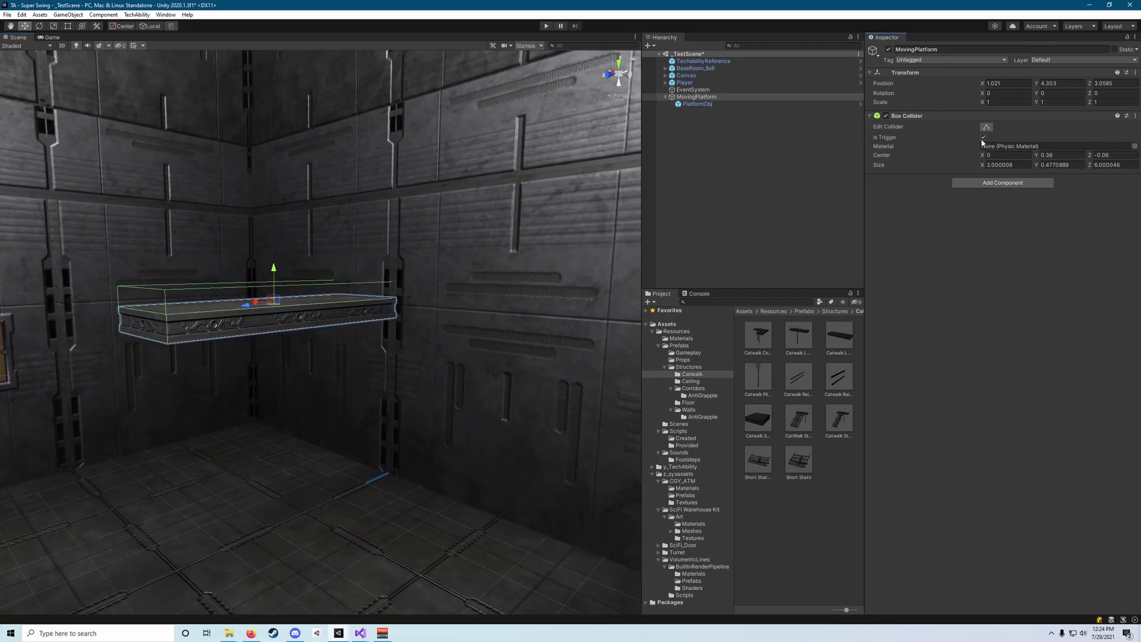
# Save MovingPlatform as a prefab in the Prefabs > Gameplay folder.
pyautogui.click(679, 346)
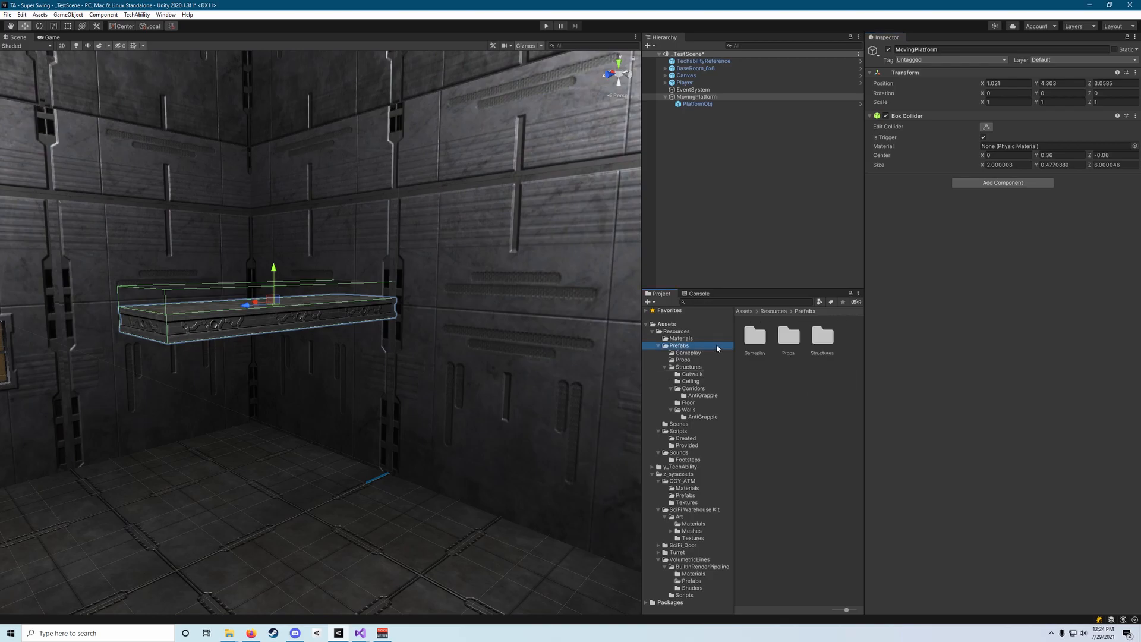
pyautogui.doubleClick(756, 337)
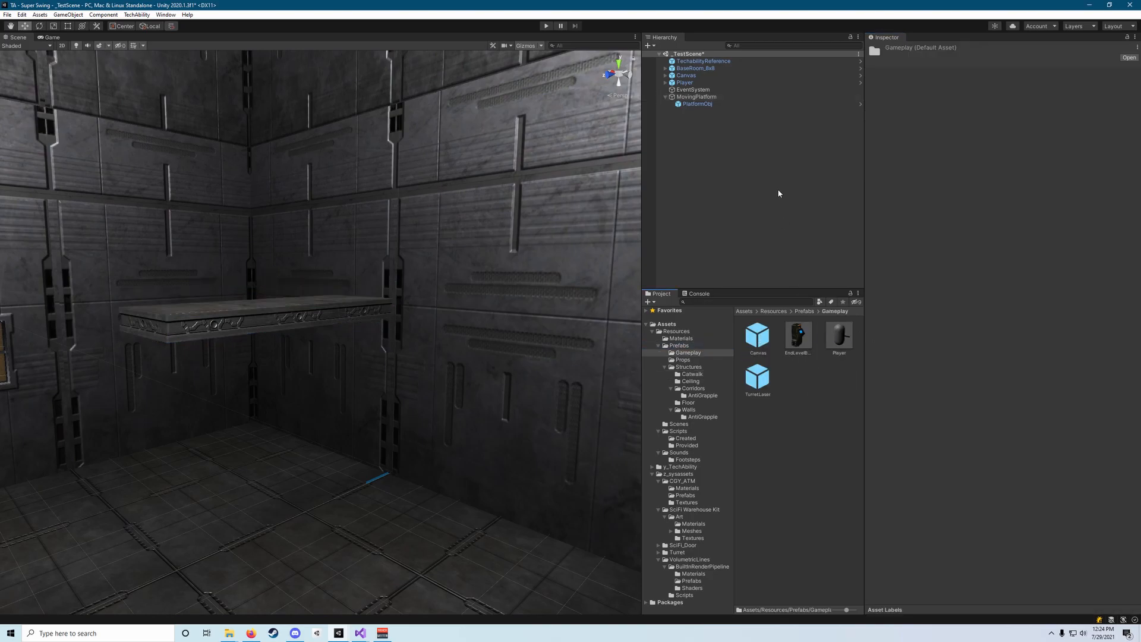
pyautogui.moveTo(712, 97); pyautogui.dragTo(824, 381)
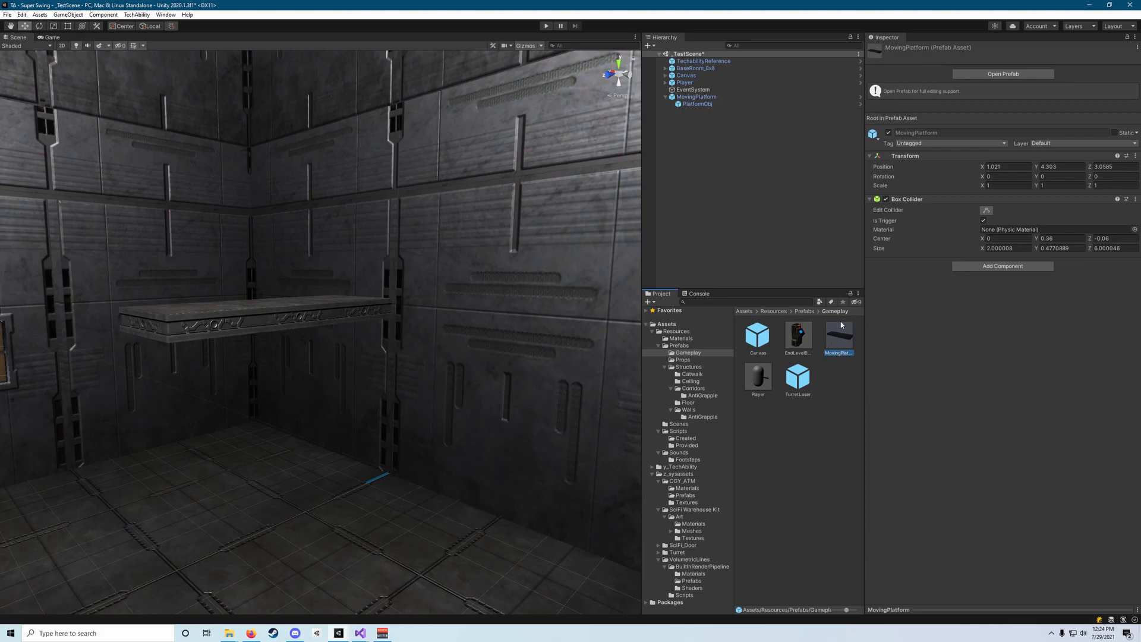